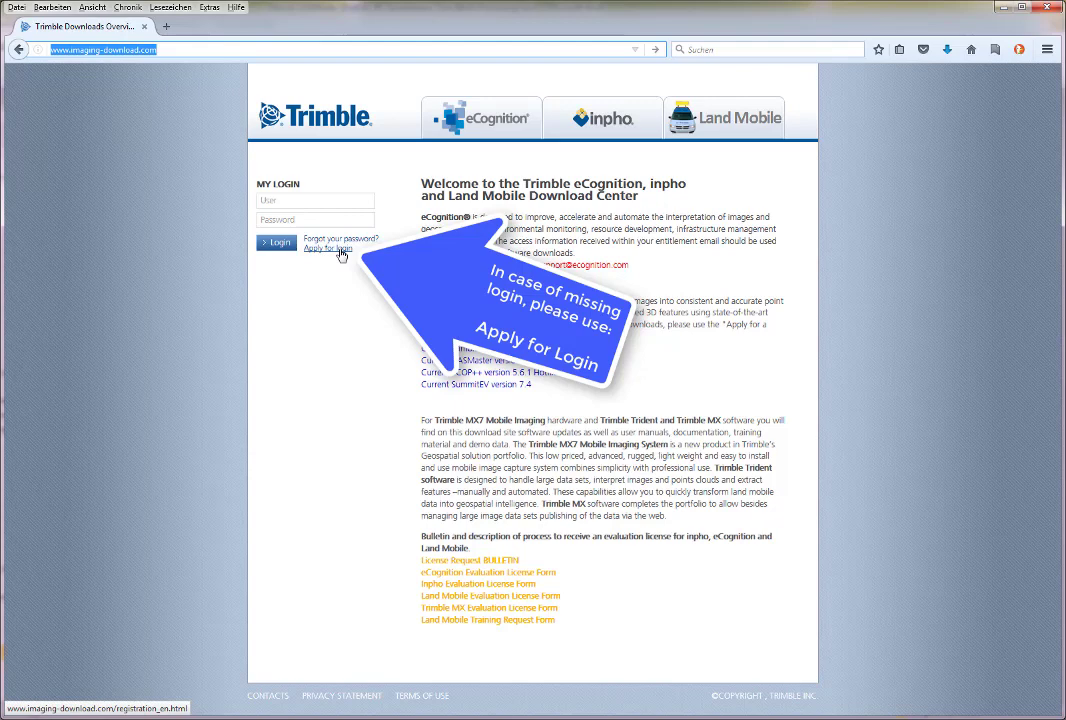
Step: Start a new registration, entering the User ID, password twice, and title Mr
left_click(342, 254)
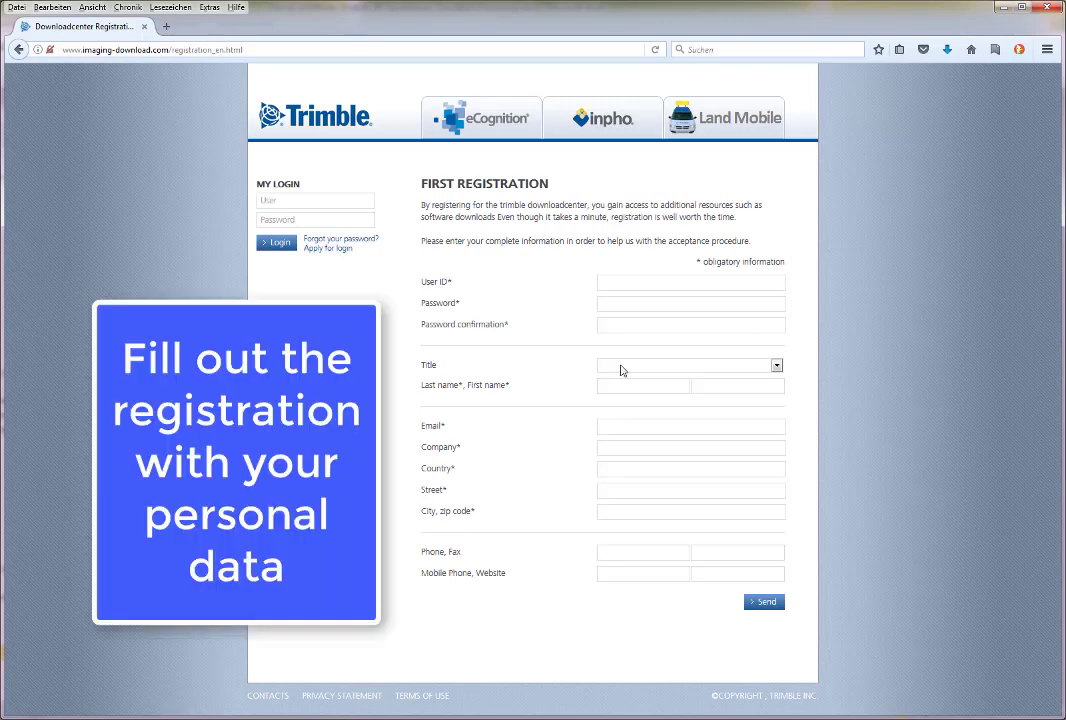
left_click(609, 283)
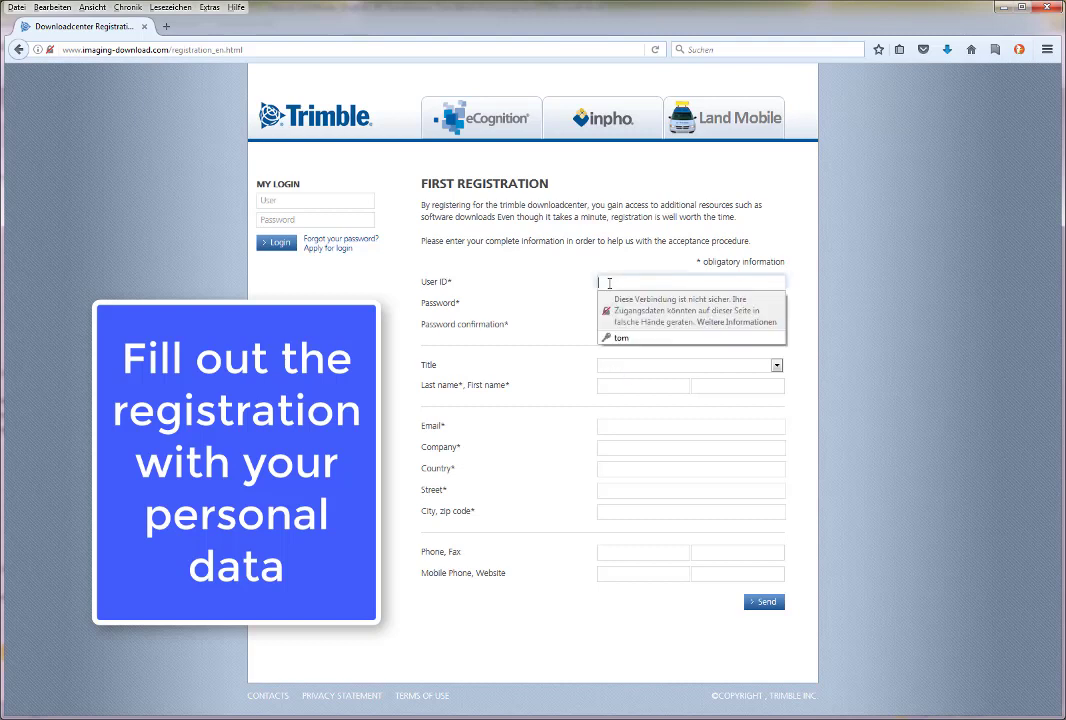
type("Myid")
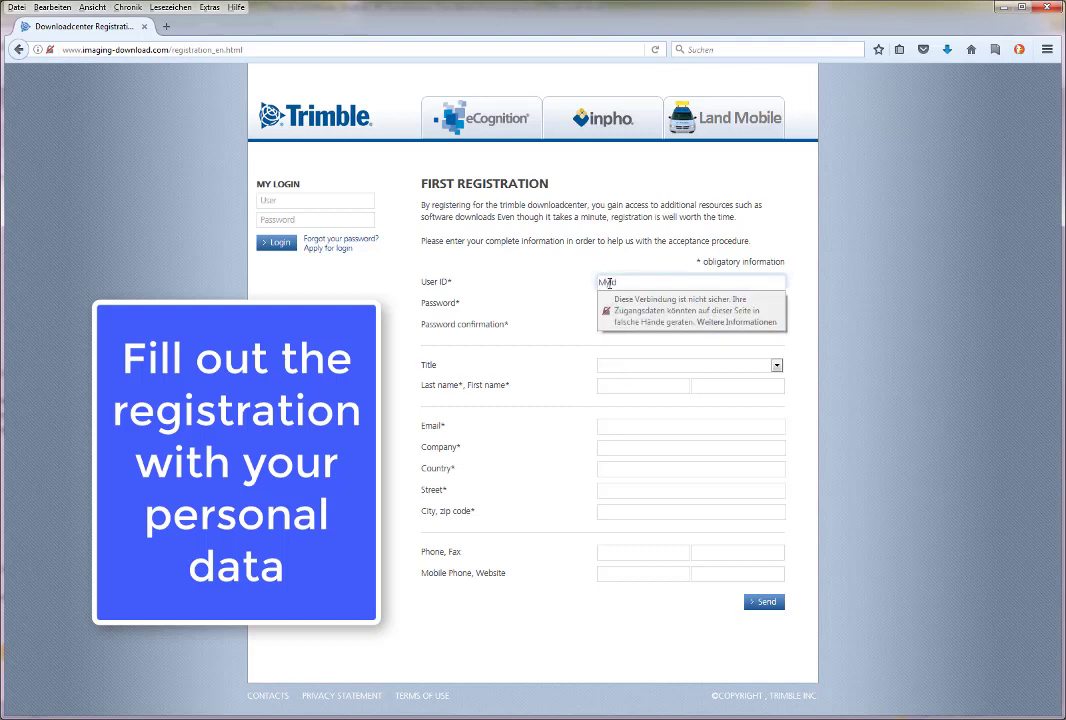
key("Tab")
type("••••••••••")
key("Tab")
type("••")
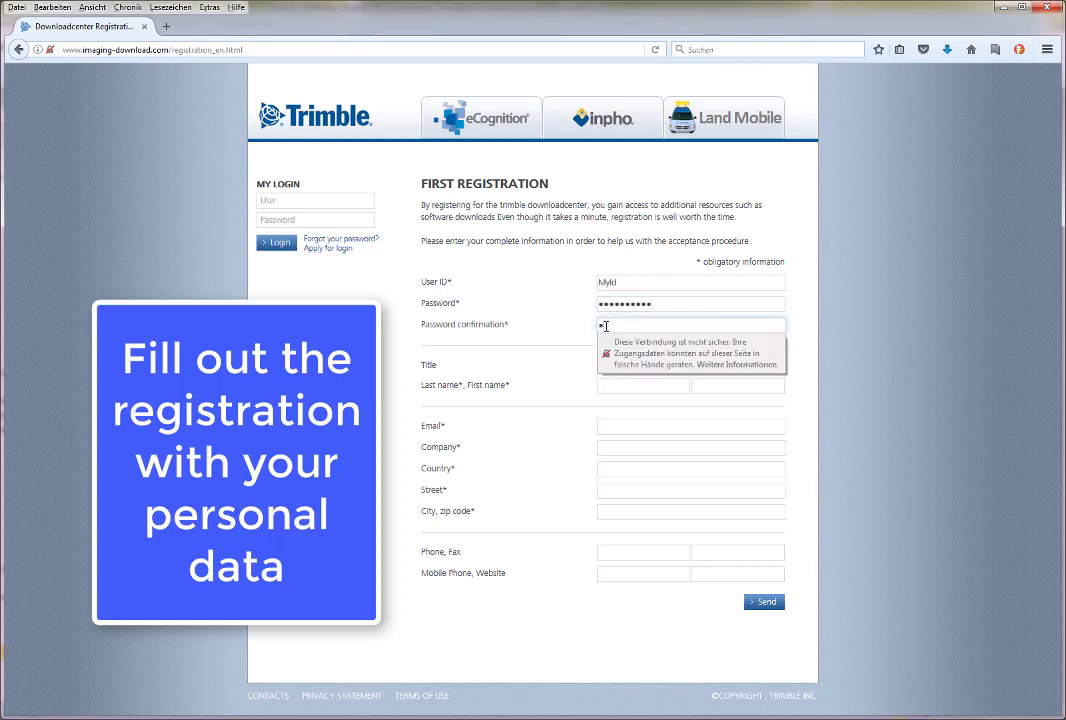
type("••••••••")
key("Tab")
Step: Enter last and first name, email, company, country, street and city, then submit the registration
key("m")
left_click(629, 386)
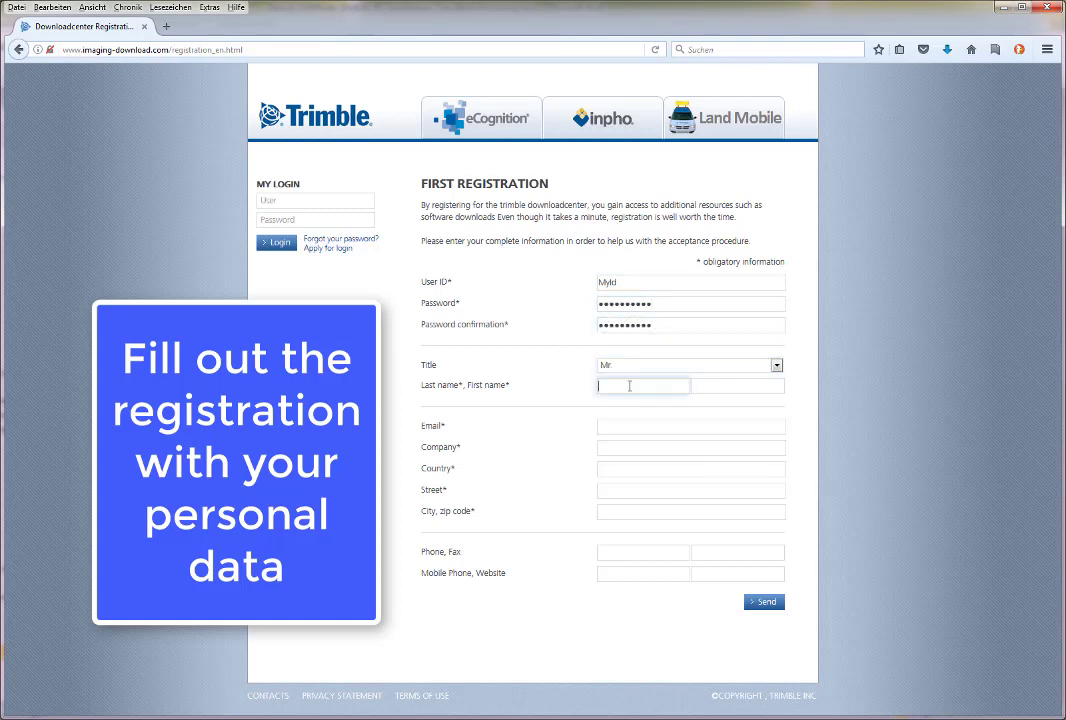
type("Name")
key("Tab")
type("Firstname")
key("Tab")
type("Myemail@email.com")
key("Tab")
type("MyCompany")
key("Tab")
type("MyCountry")
key("Tab")
type("MyStreet")
key("Tab")
type("MyCity, 00000")
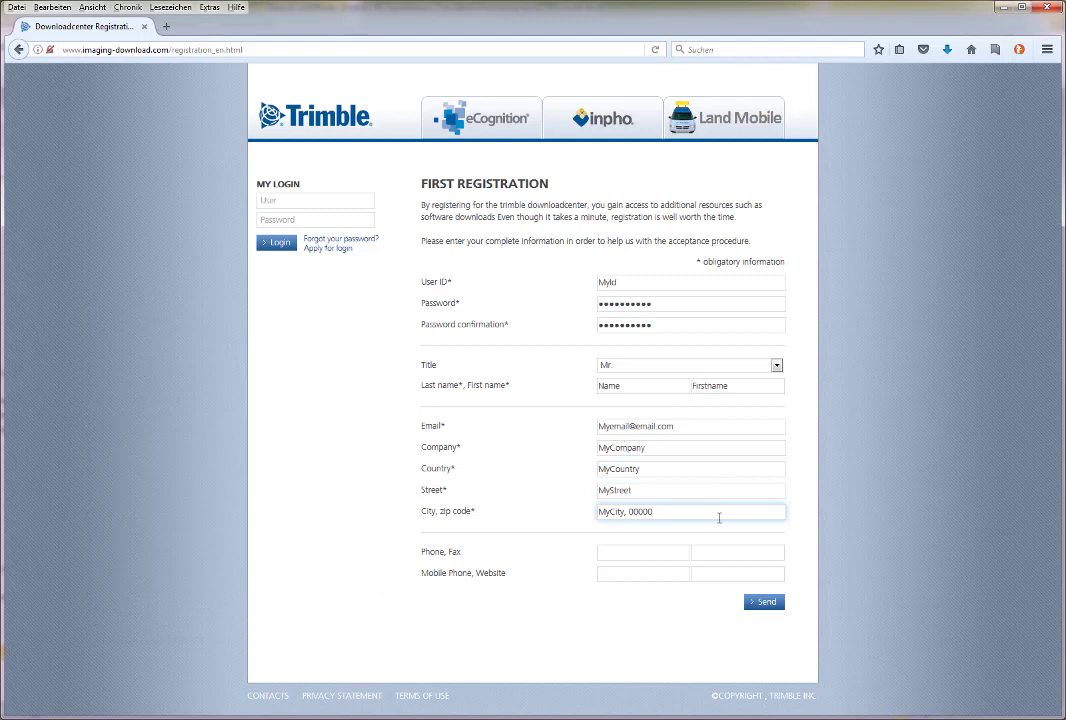
left_click(768, 604)
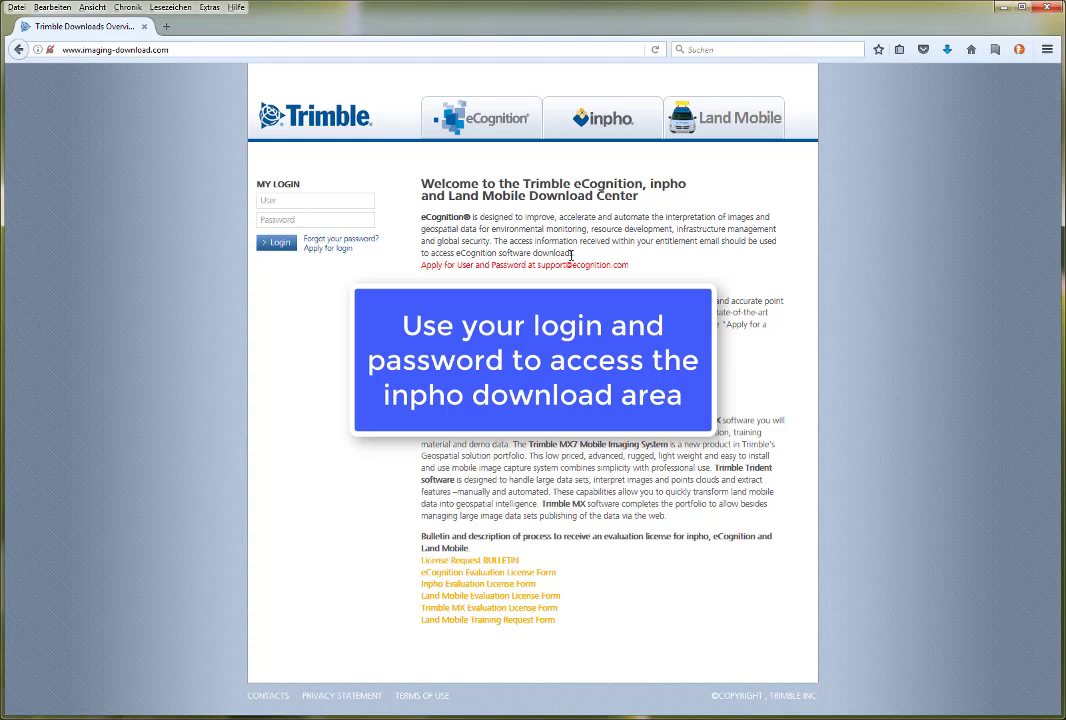
Step: Sign in under MY LOGIN with the new account's user name and password, dismissing the insecure-connection warning
left_click(331, 203)
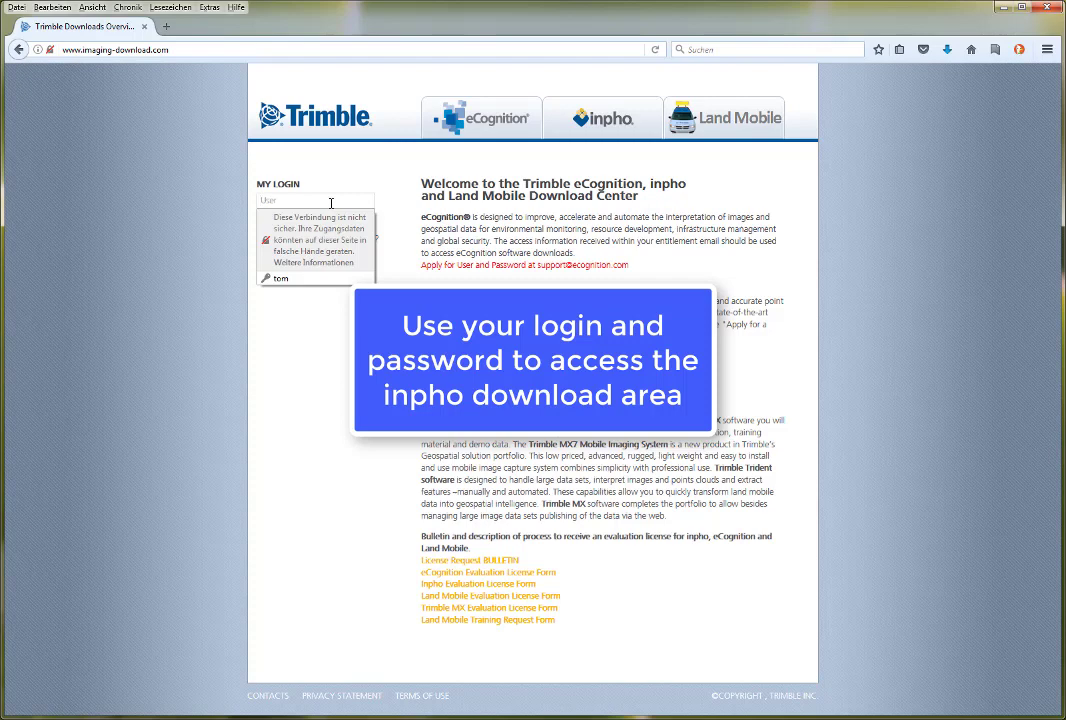
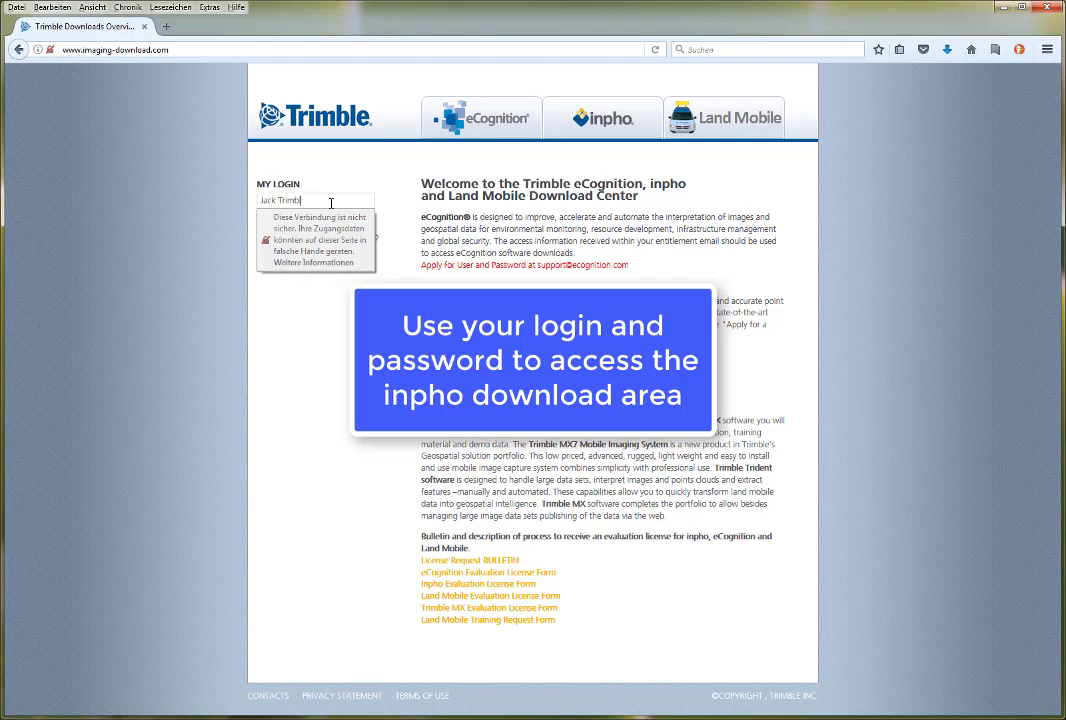
key("Tab")
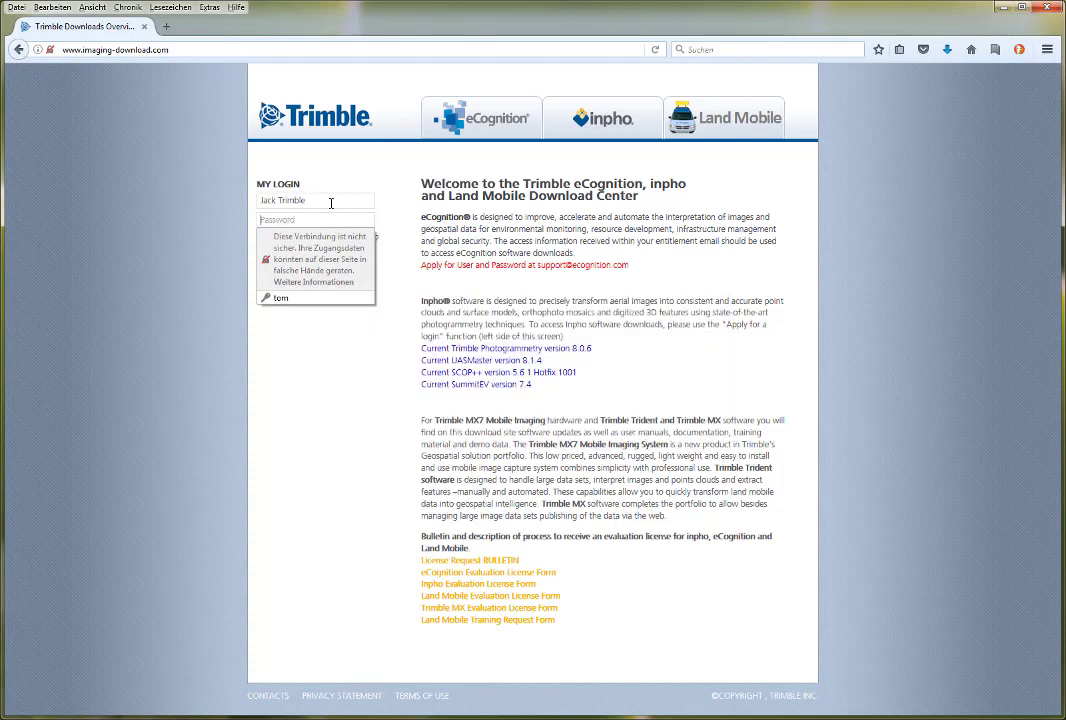
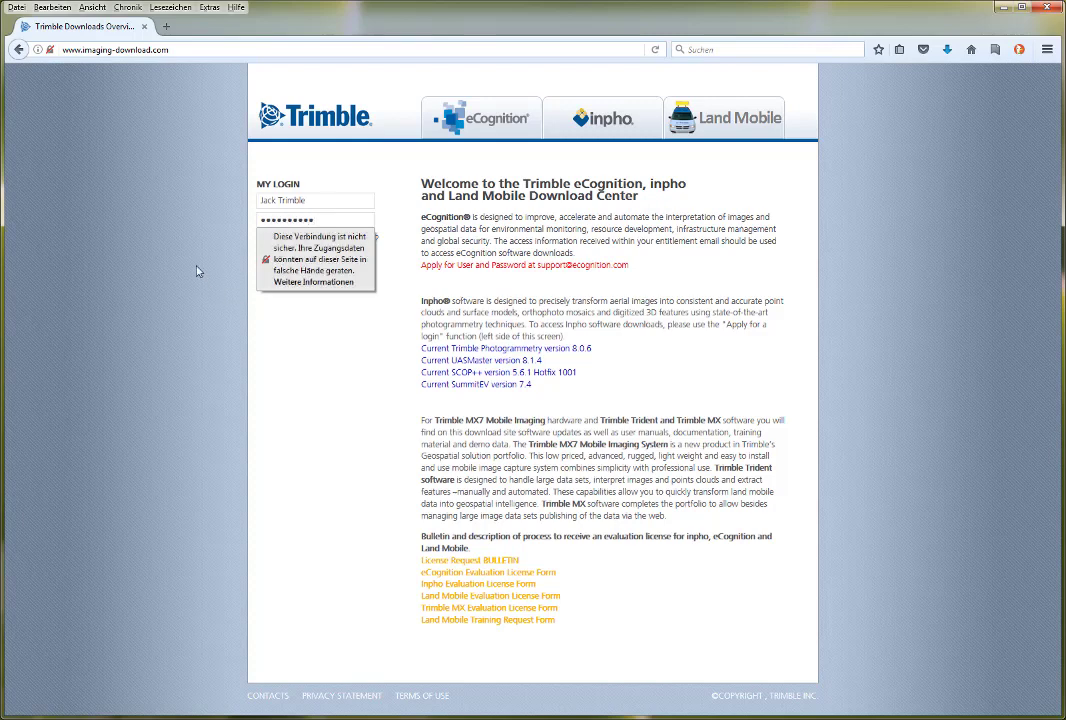
left_click(197, 260)
left_click(278, 243)
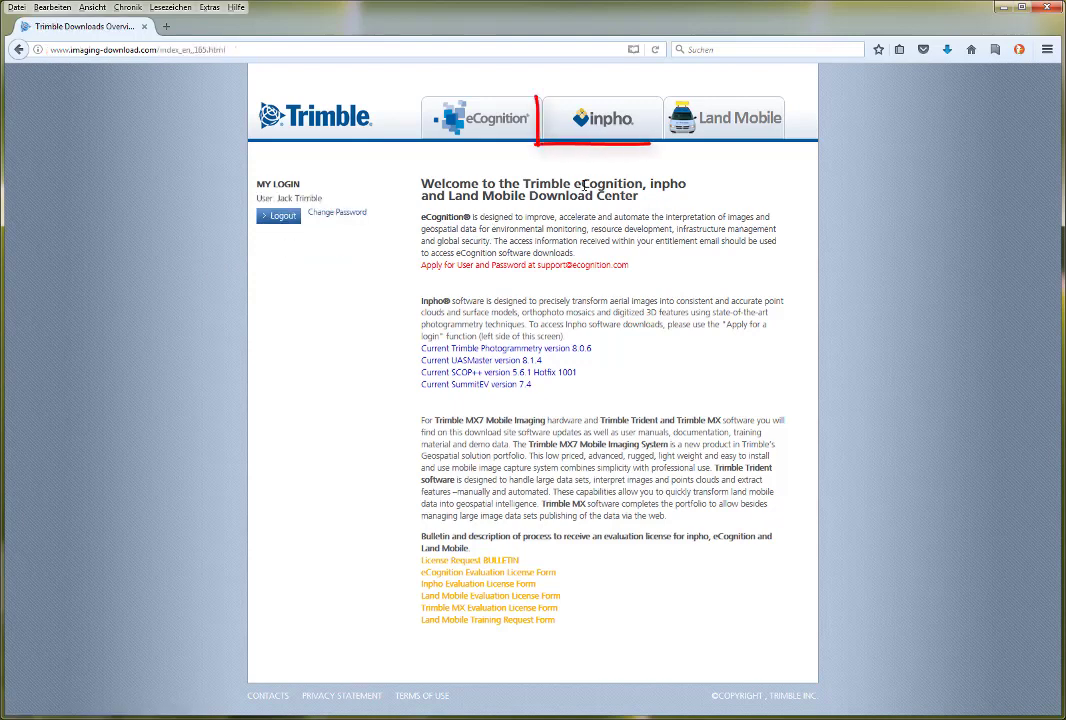
Step: Go to the inpho download area and open its Product Downloads list
left_click(620, 120)
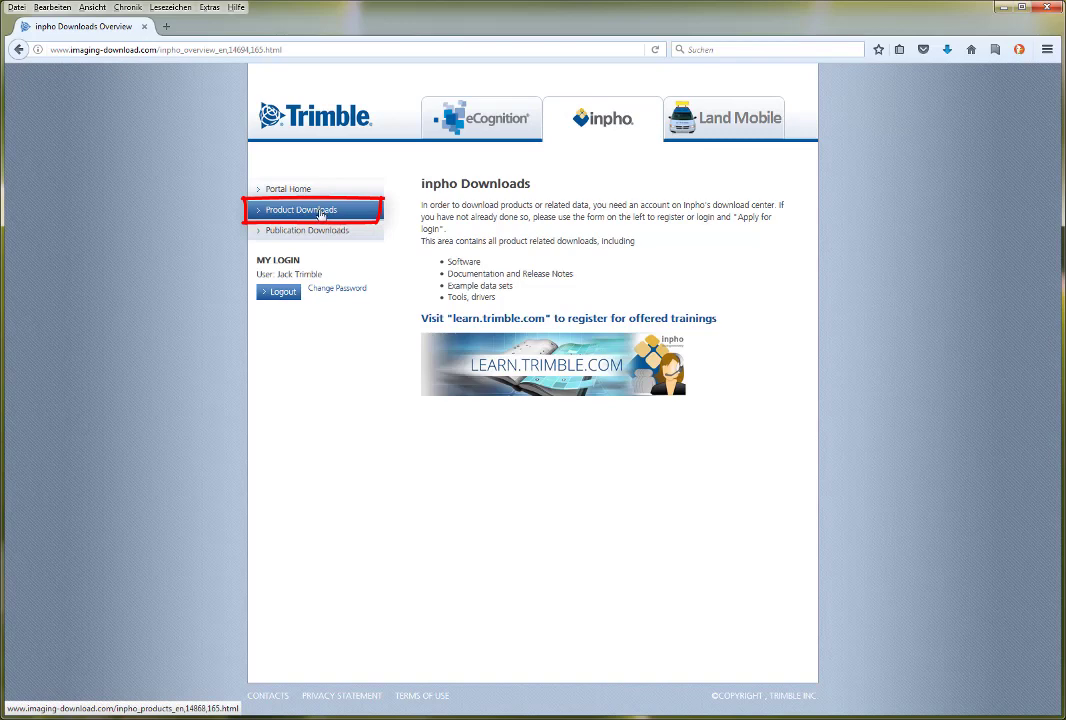
left_click(322, 211)
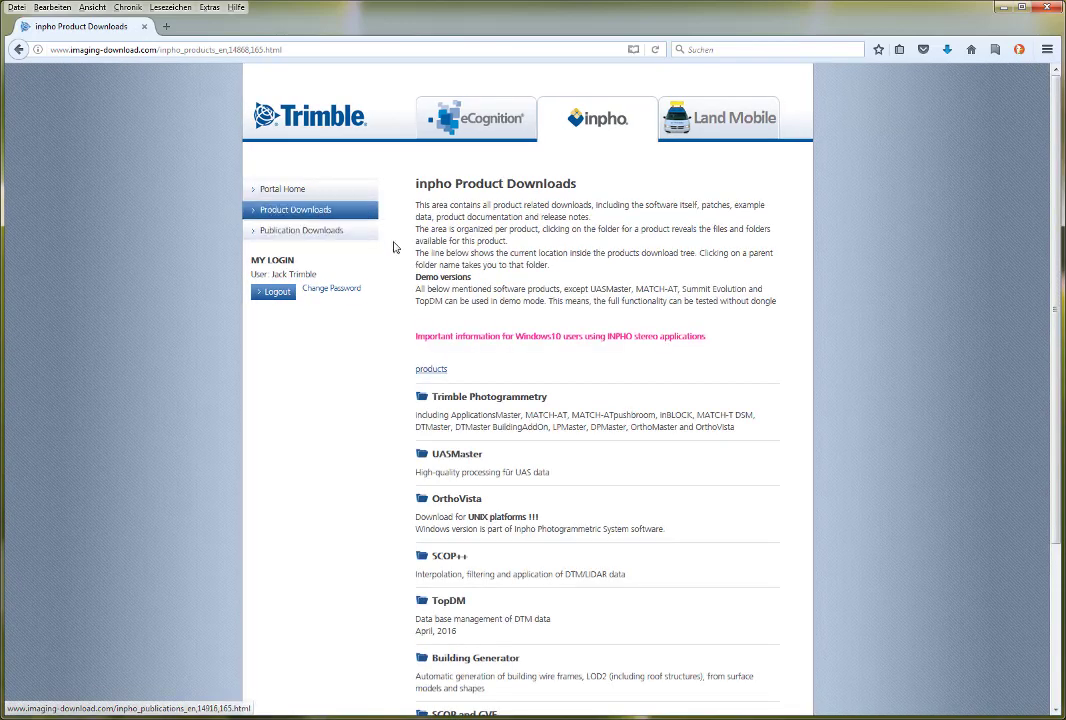
scroll(390, 240, "down", 3)
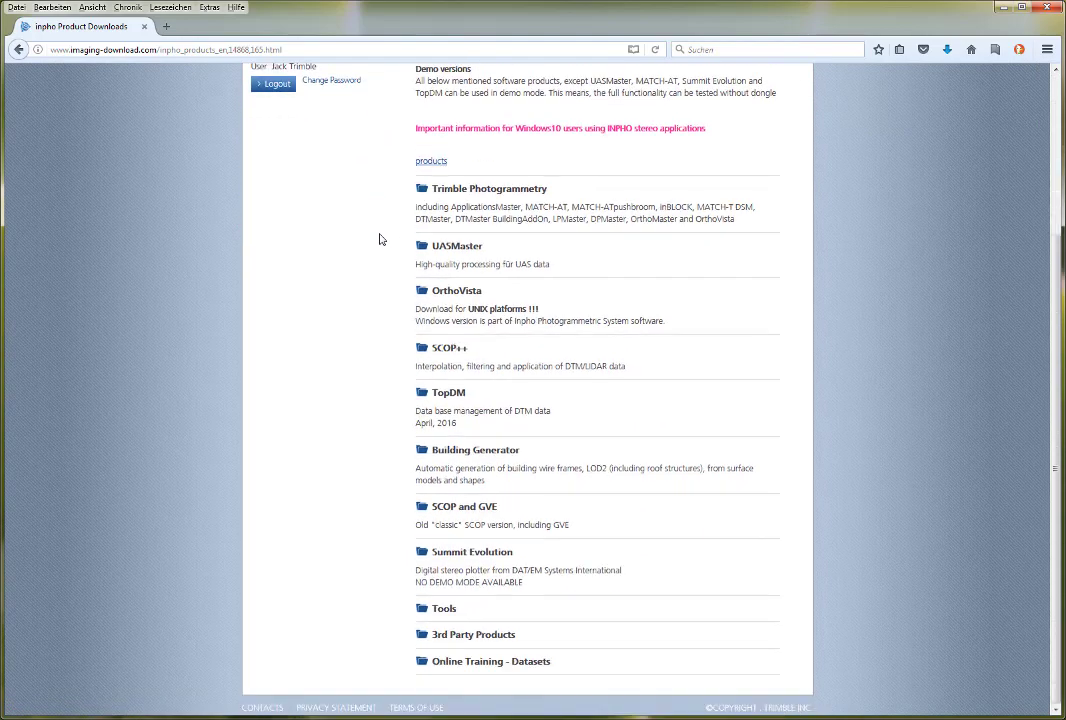
Step: Open the UASMaster product folder and then its Software subfolder
left_click(457, 246)
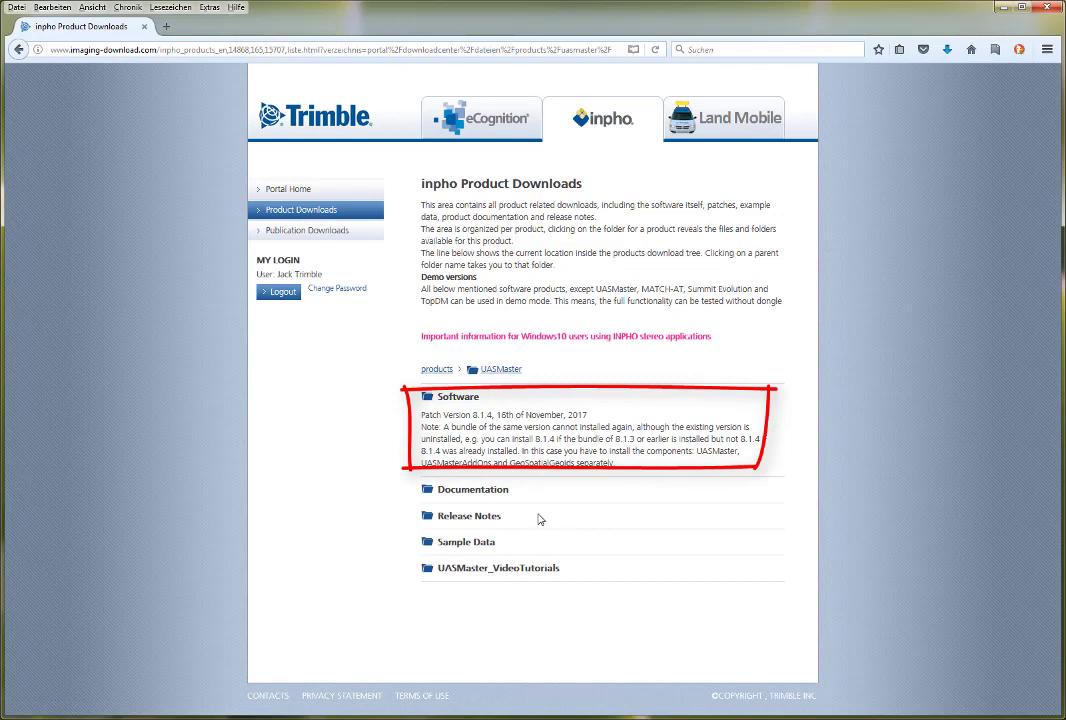
left_click(474, 402)
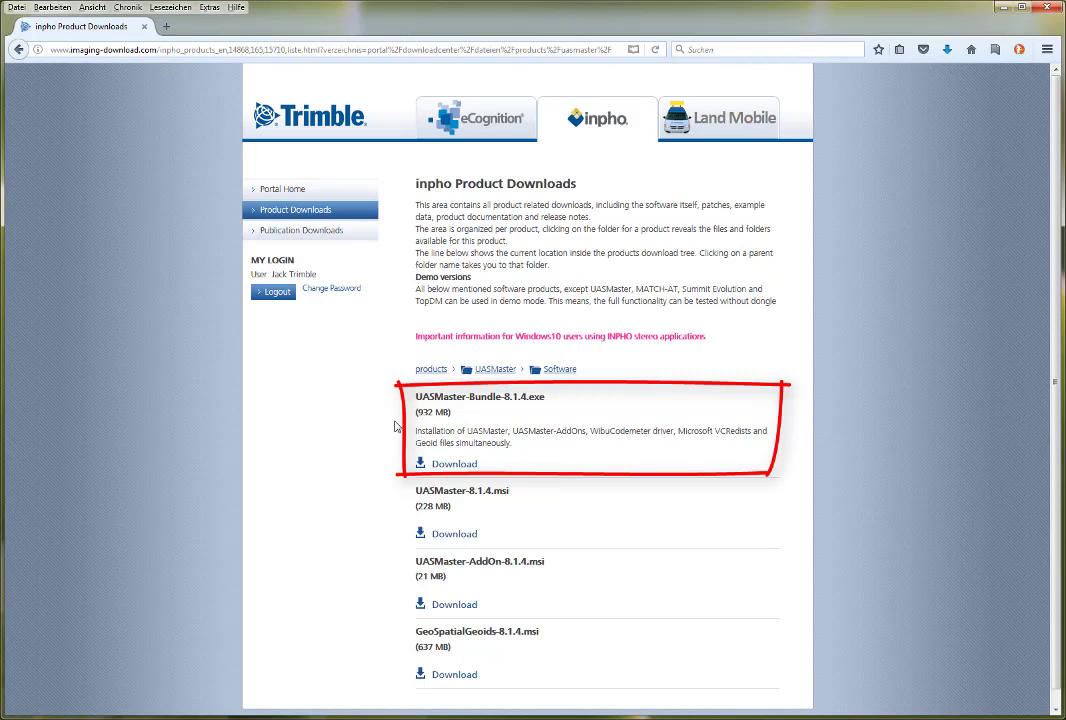
Step: Save UASMaster-Bundle-8.1.4.exe (932 MB) to disk with Firefox's 'Datei speichern'
left_click(446, 466)
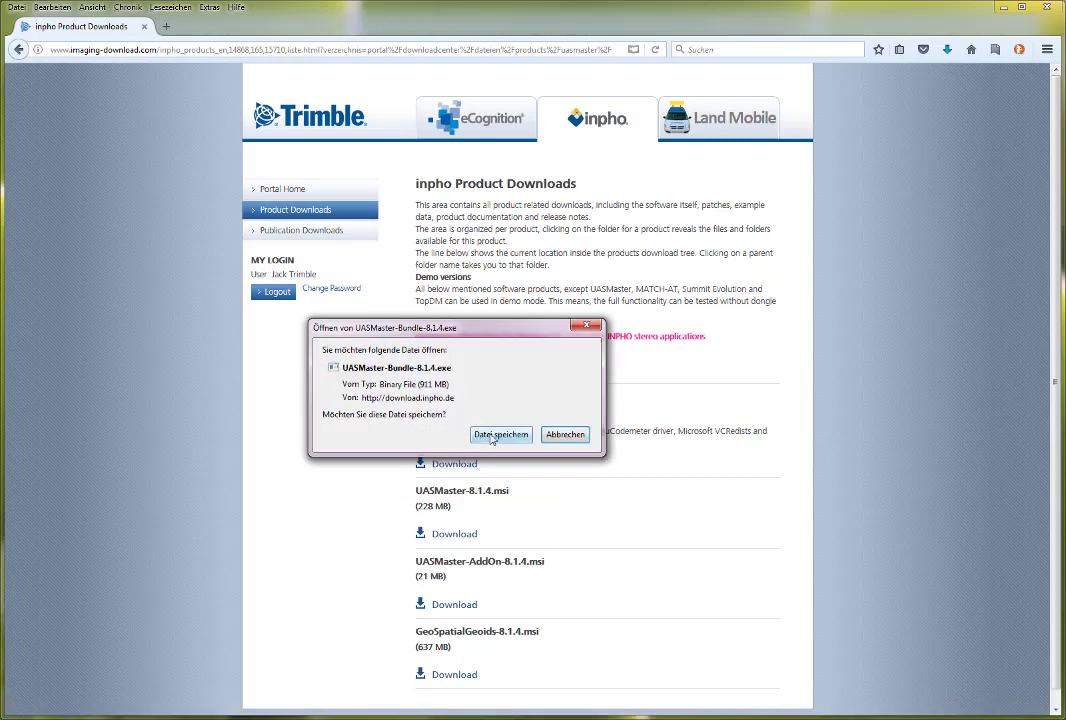
left_click(500, 434)
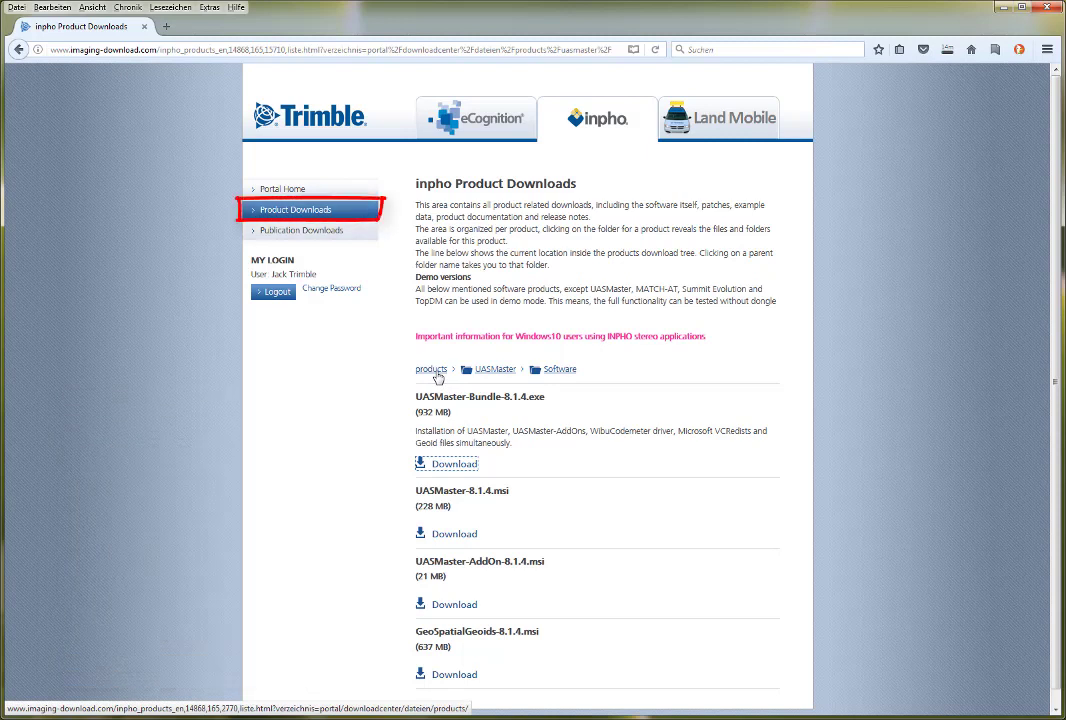
Step: Return to the Product Downloads list and open the 3rd Party Products folder
left_click(307, 212)
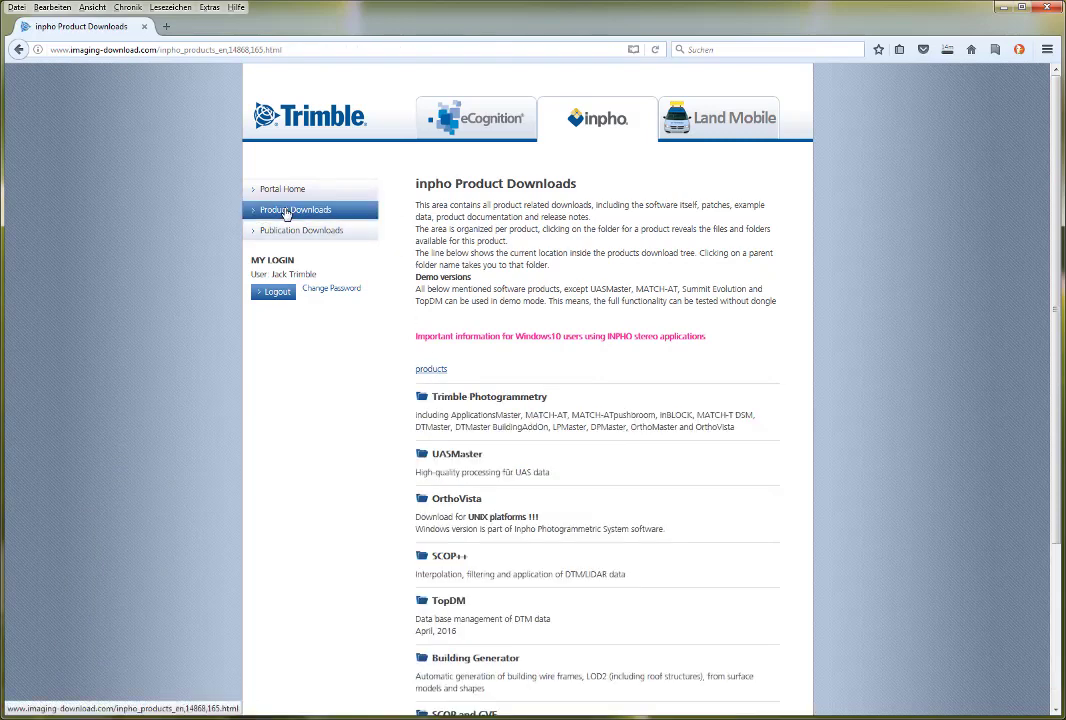
scroll(370, 370, "down", 5)
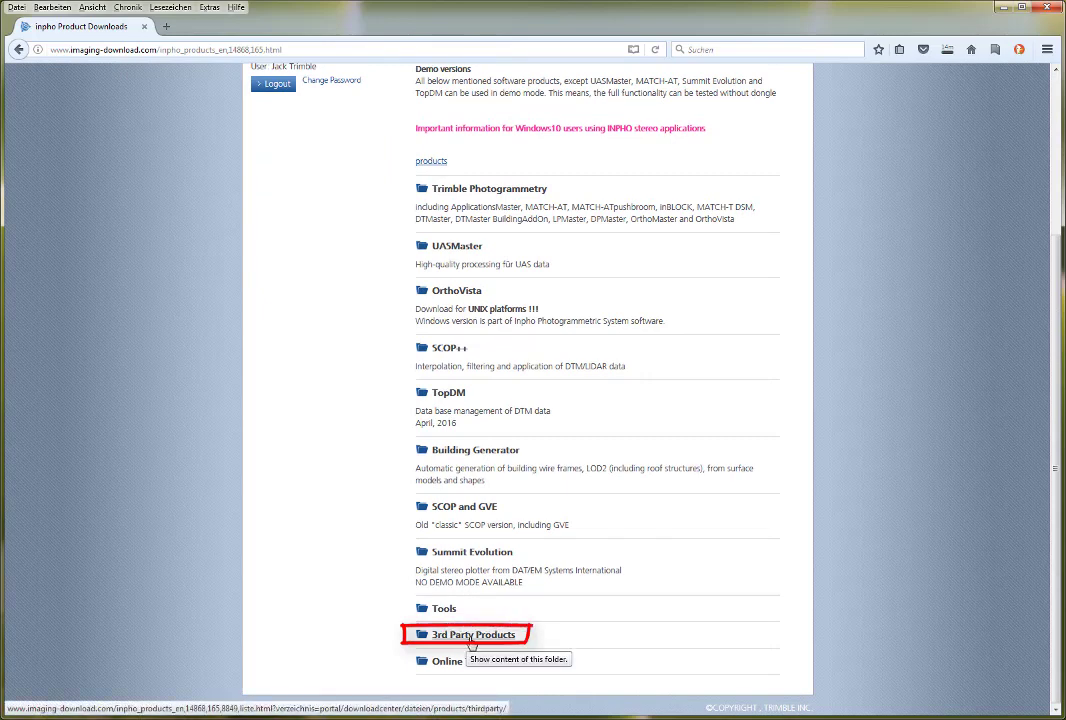
left_click(472, 635)
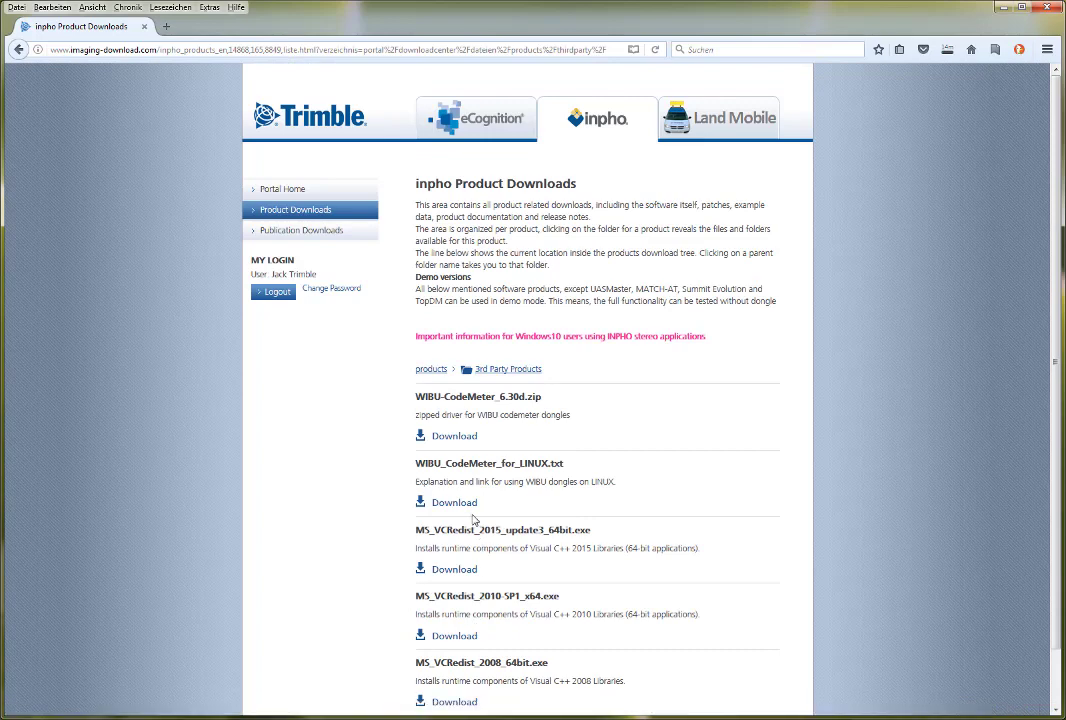
scroll(400, 340, "down", 2)
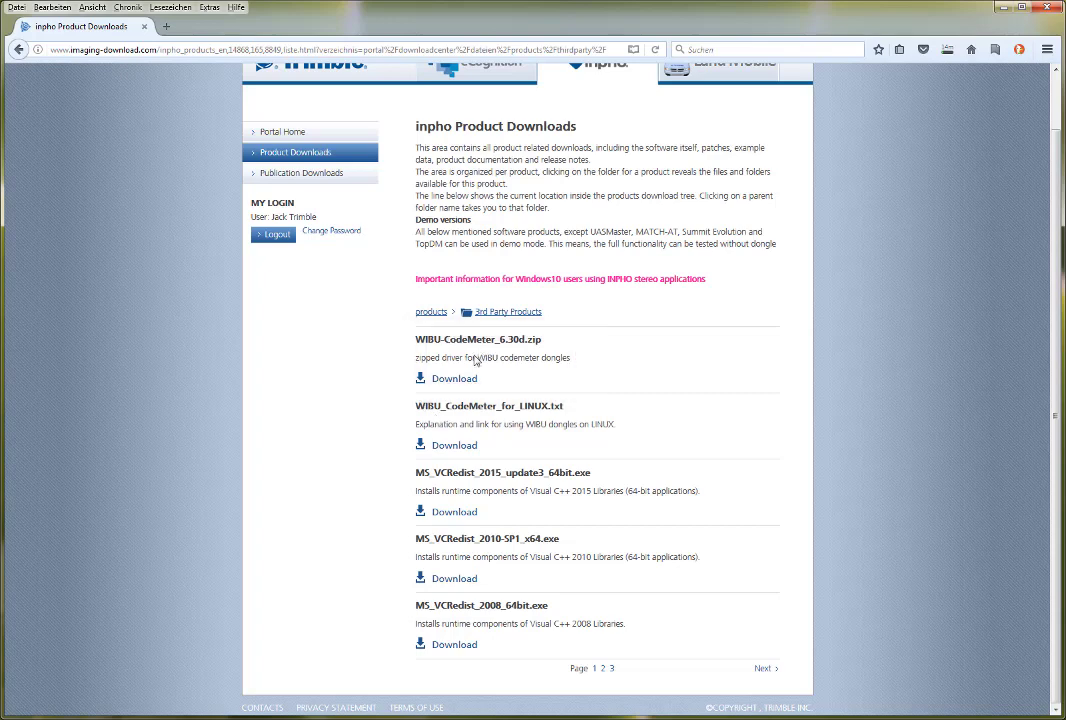
Step: Save WIBU-CodeMeter_6.30d.zip to disk, confirming 'Datei speichern' with OK
left_click(454, 379)
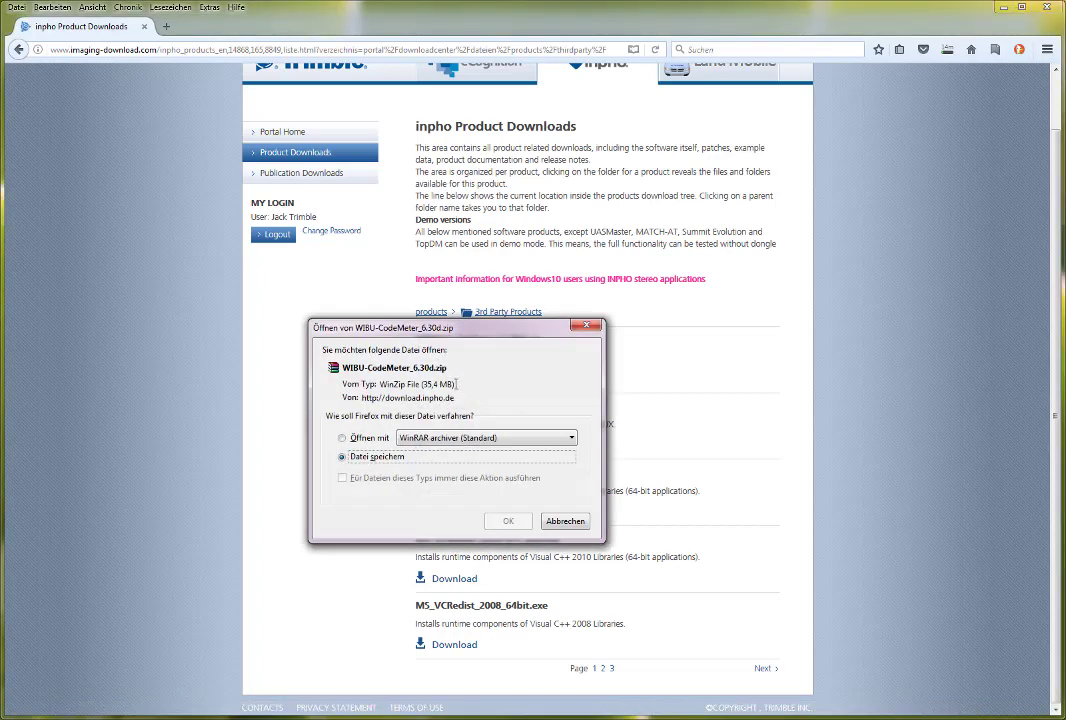
left_click(508, 521)
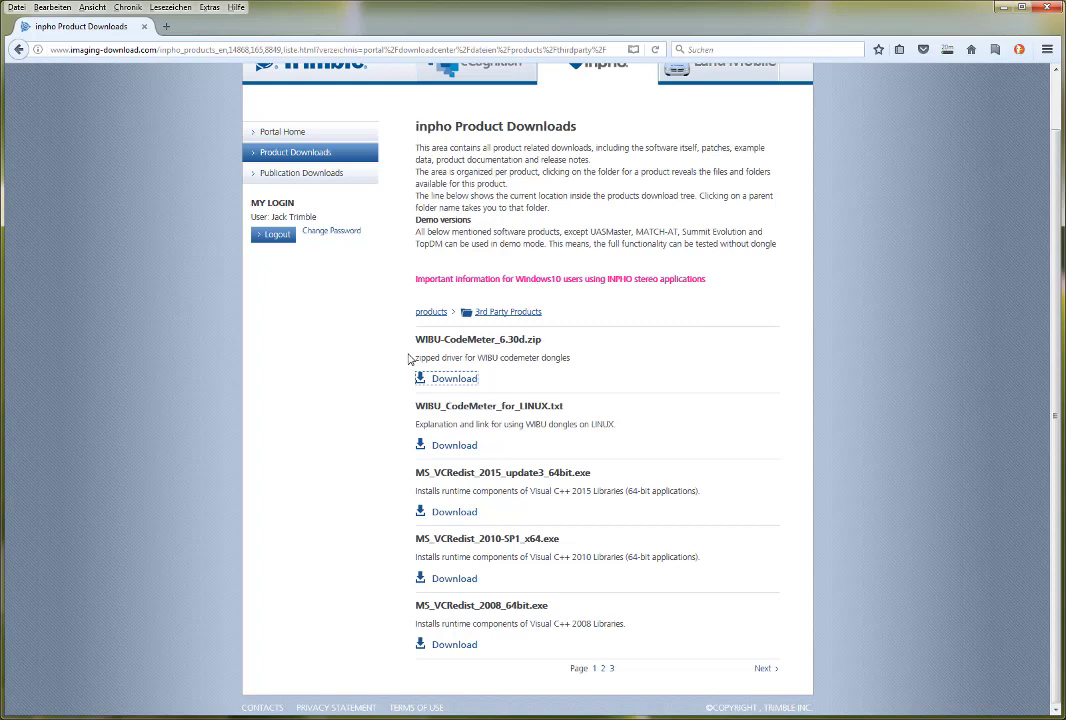
scroll(409, 358, "up", 2)
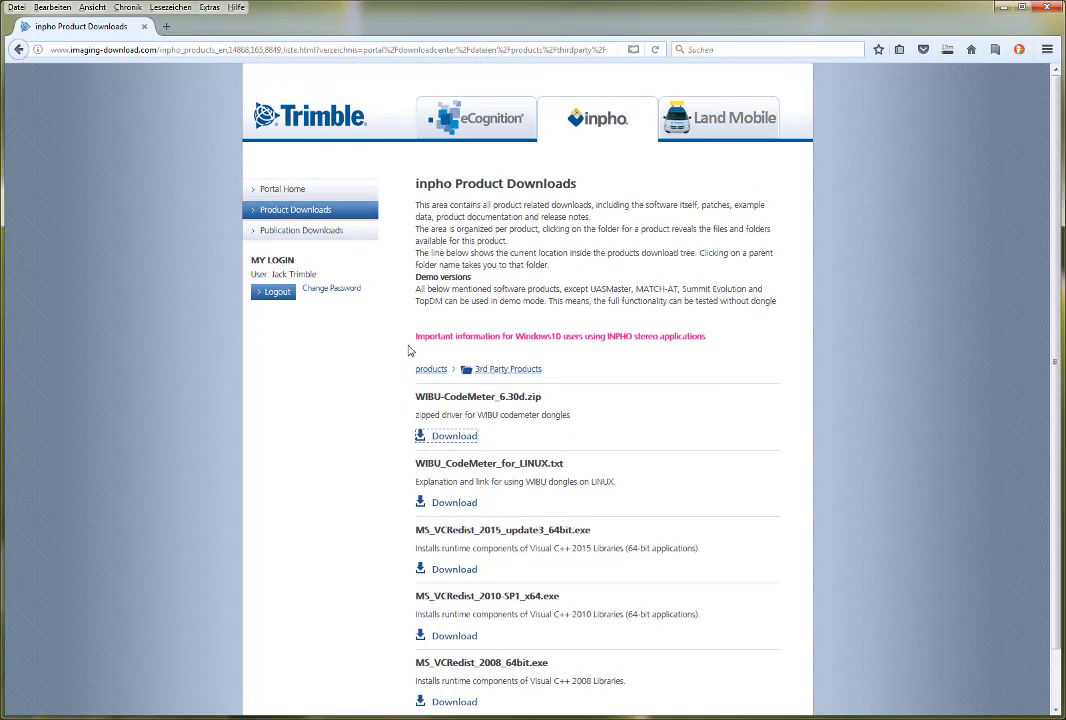
Step: Use the inpho tab in the page header to go to the inpho Downloads overview
left_click(597, 118)
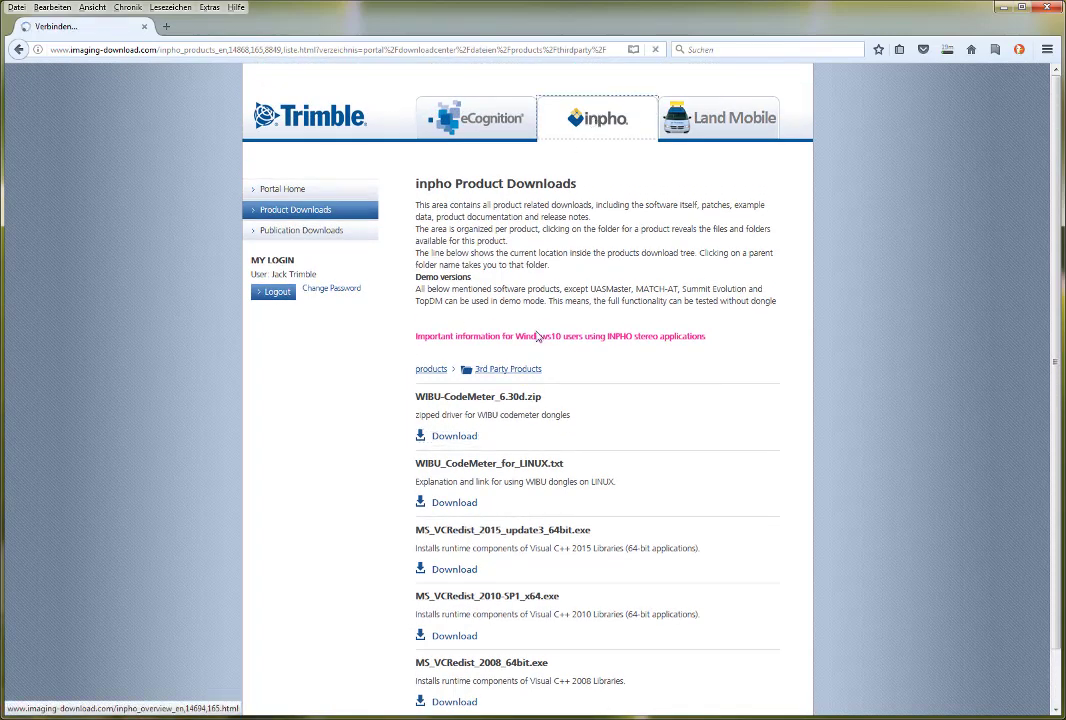